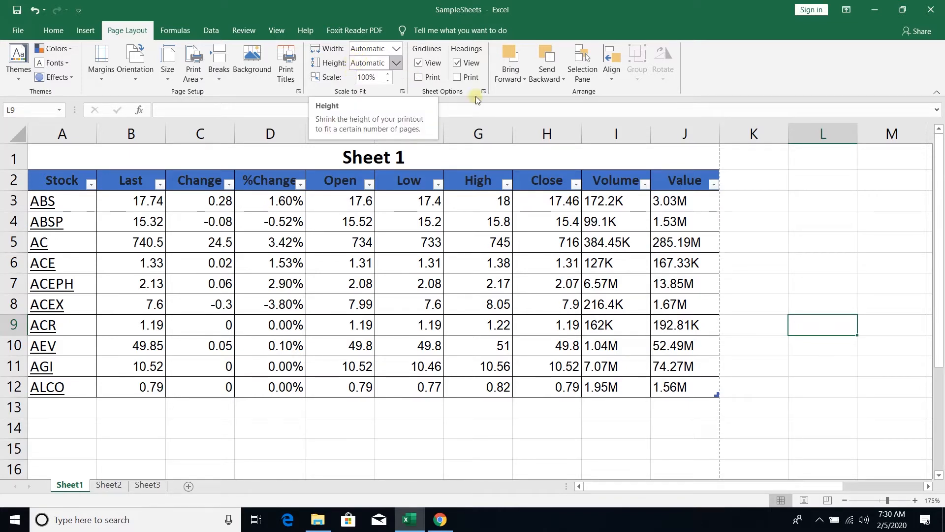
# - Show Sheet1, Sheet2 and Sheet3 in Page Break Preview
pyautogui.click(829, 501)
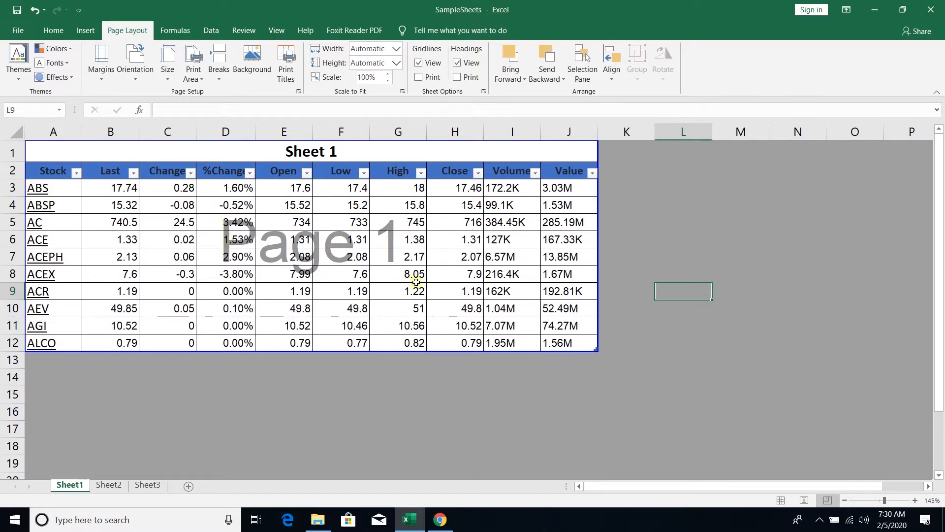
pyautogui.click(109, 485)
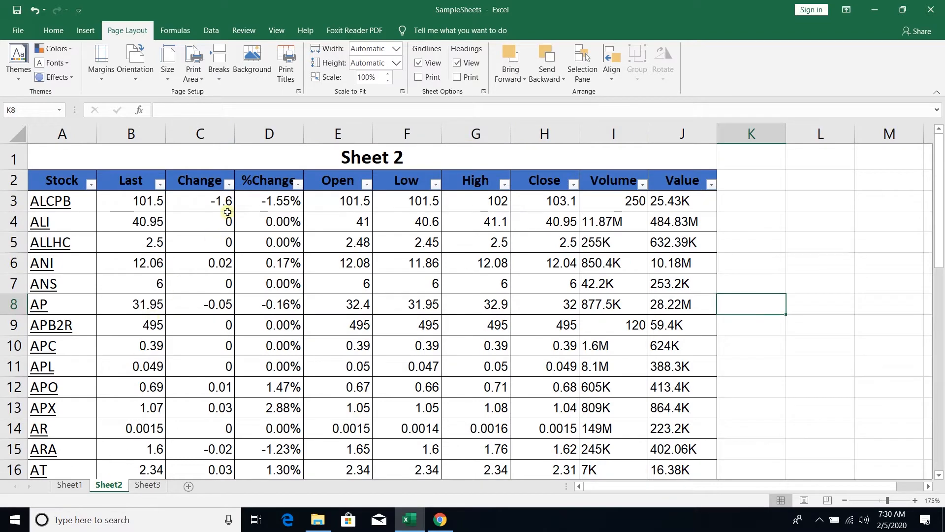
pyautogui.click(828, 500)
pyautogui.click(164, 485)
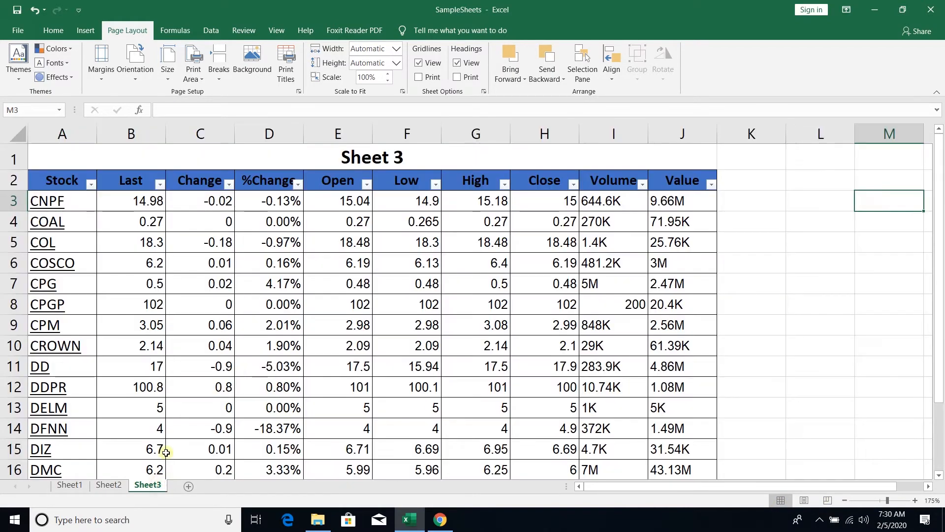
pyautogui.click(828, 501)
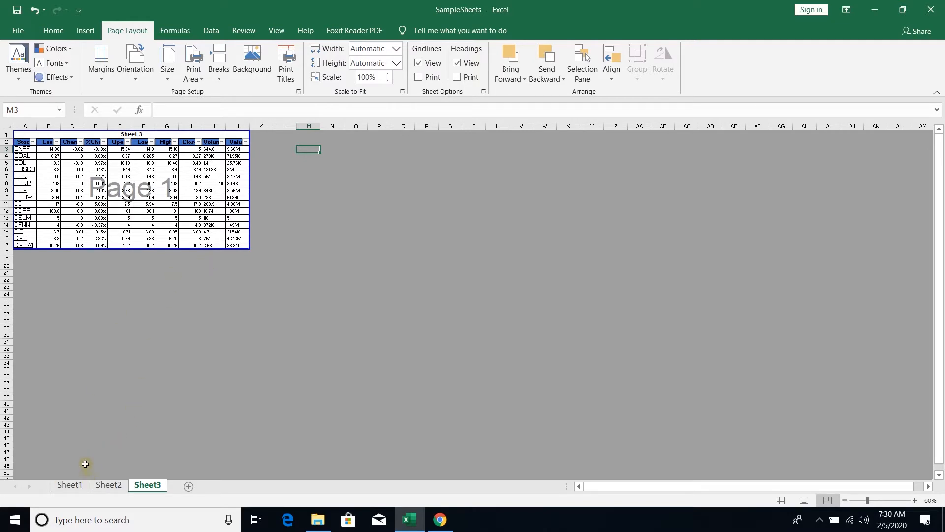
# - Set the paper size of Sheet1 to A4
pyautogui.click(74, 485)
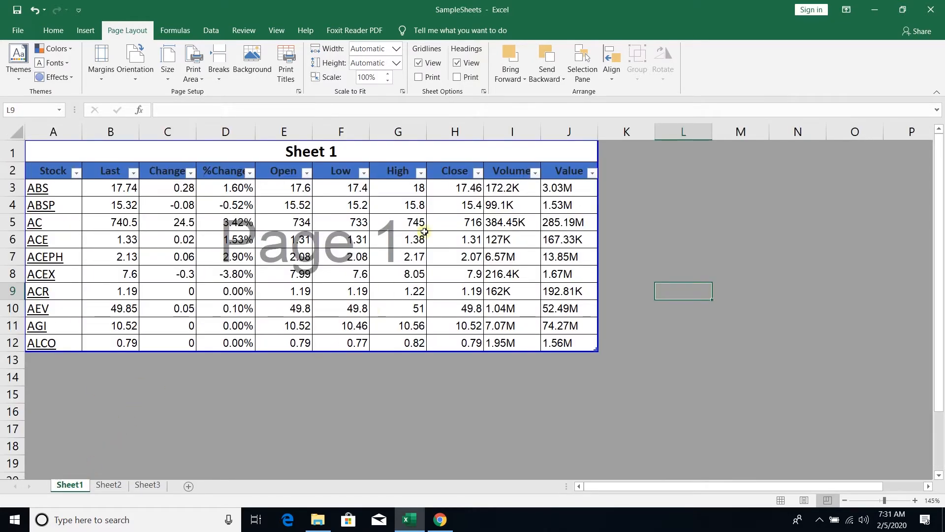
pyautogui.click(168, 71)
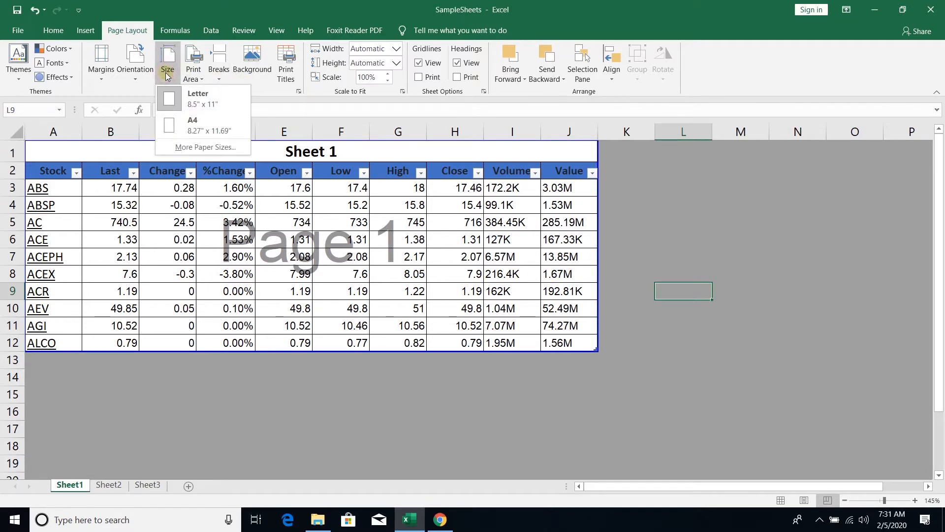
pyautogui.click(209, 127)
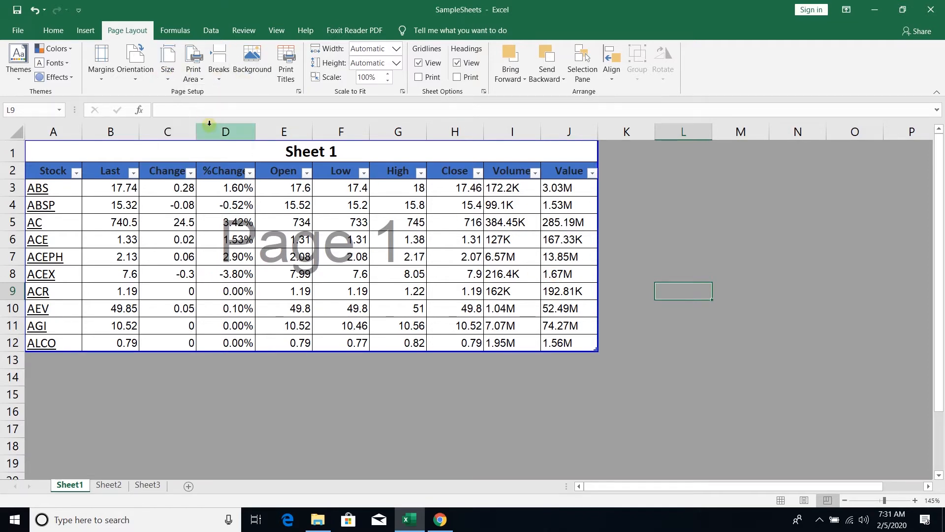
# - Set the print area of Sheet1 to A1:J8, from the title through the ACEX row
pyautogui.click(192, 79)
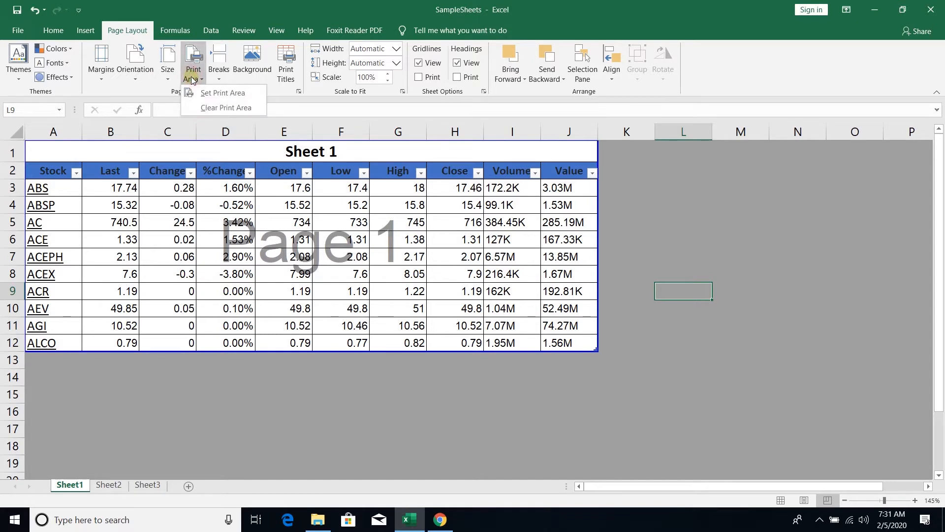
pyautogui.click(212, 94)
pyautogui.moveTo(54, 149); pyautogui.dragTo(441, 275)
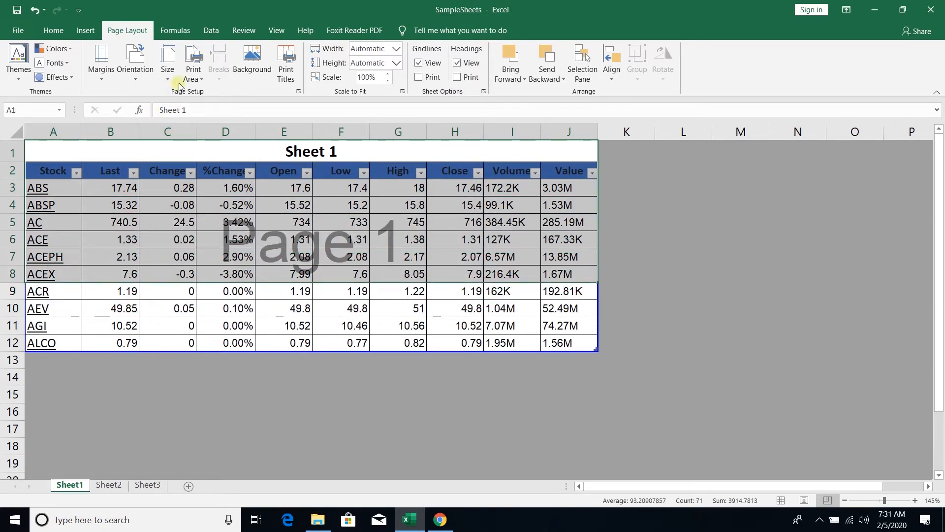
pyautogui.click(193, 74)
pyautogui.click(211, 94)
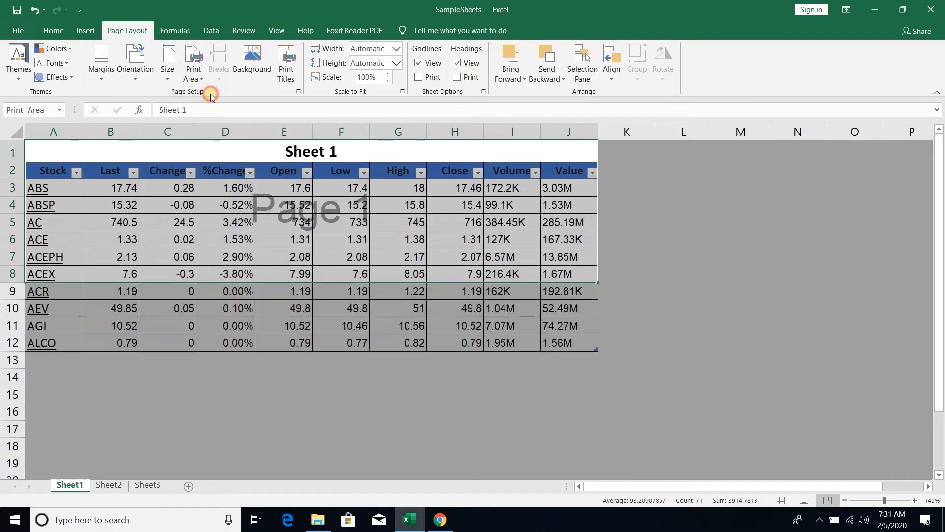
pyautogui.click(626, 234)
pyautogui.click(430, 237)
pyautogui.click(194, 220)
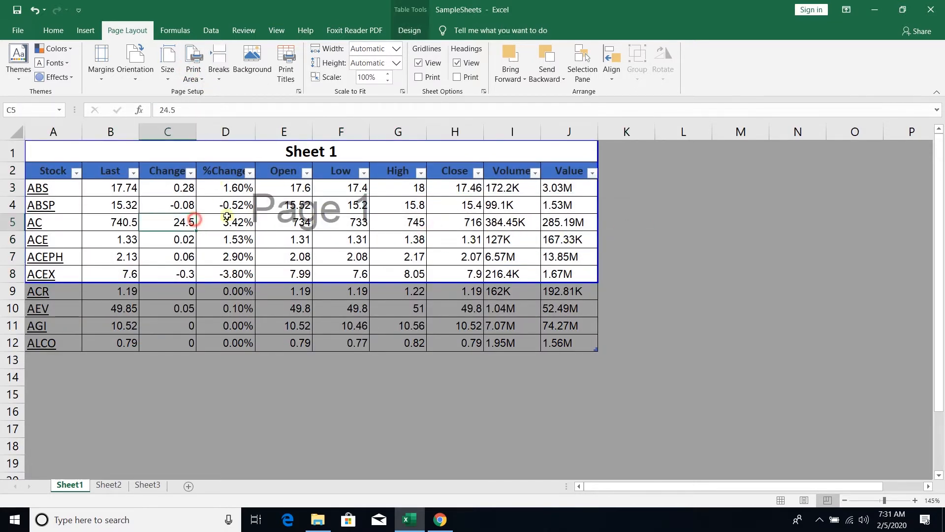
pyautogui.click(380, 239)
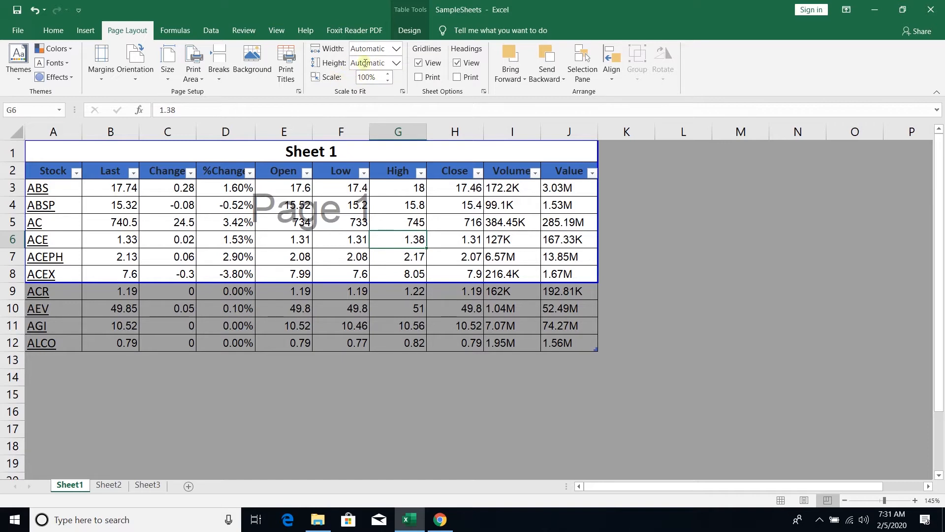
# - Scale Sheet1 to fit a width of 1 page and a height of 1 page
pyautogui.click(394, 49)
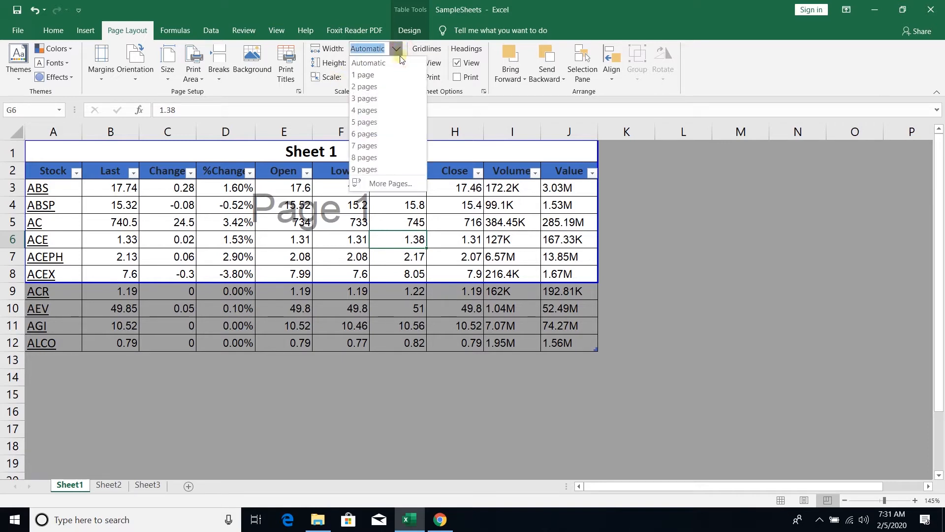
pyautogui.click(364, 75)
pyautogui.click(395, 63)
pyautogui.click(383, 88)
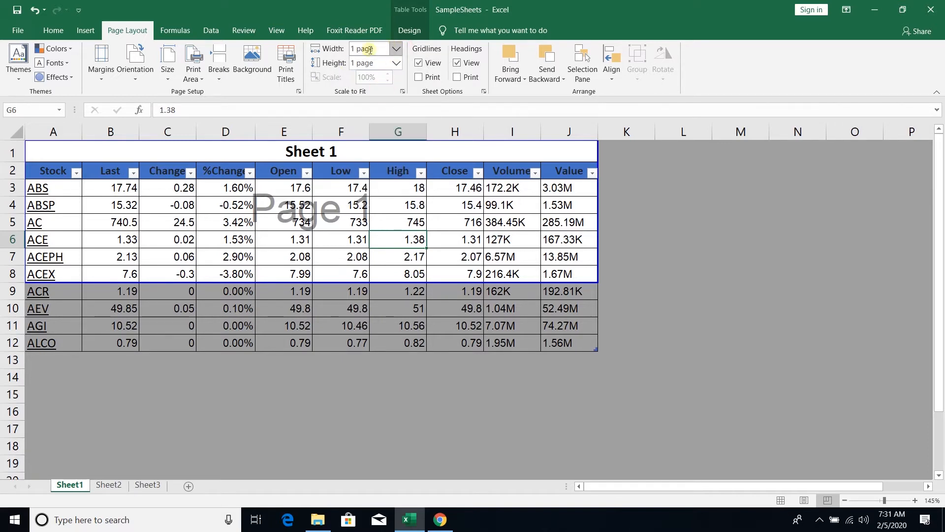
# - Shrink the print area of Sheet2 by moving its lower page boundary up to just below row 19
pyautogui.click(109, 486)
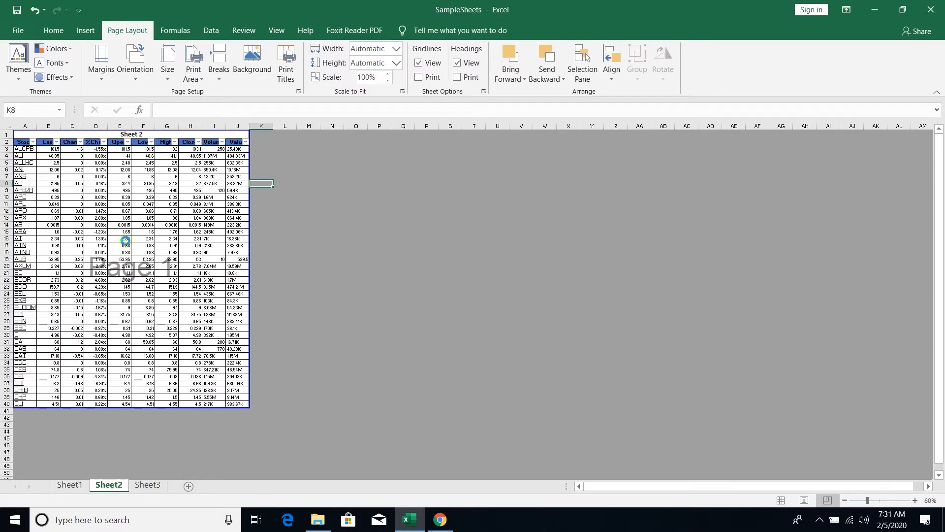
pyautogui.keyDown('ctrl'); pyautogui.scroll(4, 126, 240); pyautogui.keyUp('ctrl')
pyautogui.scroll(3, 298, 288)
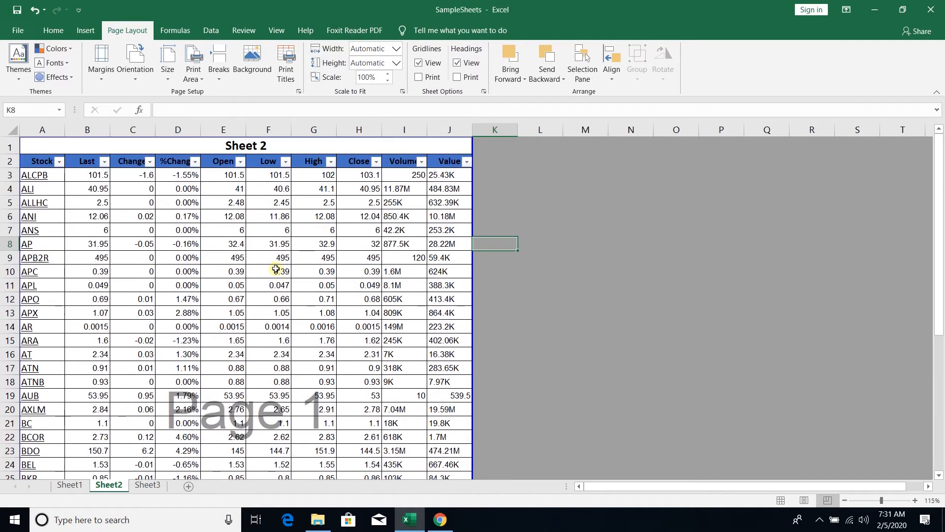
pyautogui.scroll(-12, 276, 269)
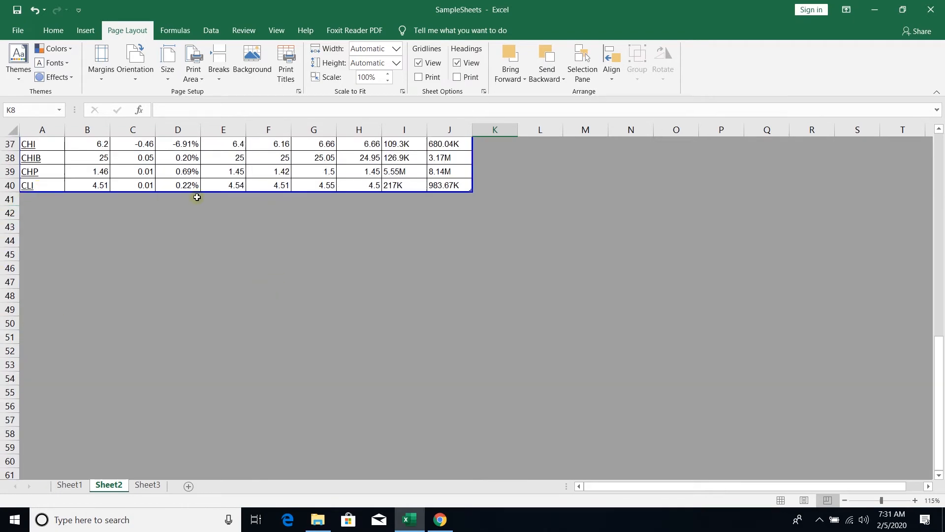
pyautogui.scroll(3, 273, 256)
pyautogui.keyDown('ctrl'); pyautogui.scroll(-2, 275, 261); pyautogui.keyUp('ctrl')
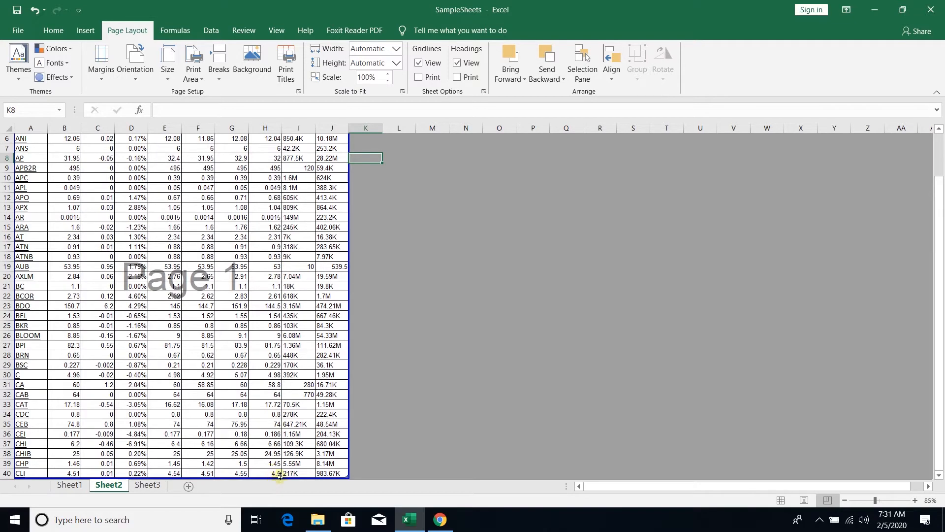
pyautogui.moveTo(280, 475); pyautogui.dragTo(306, 276)
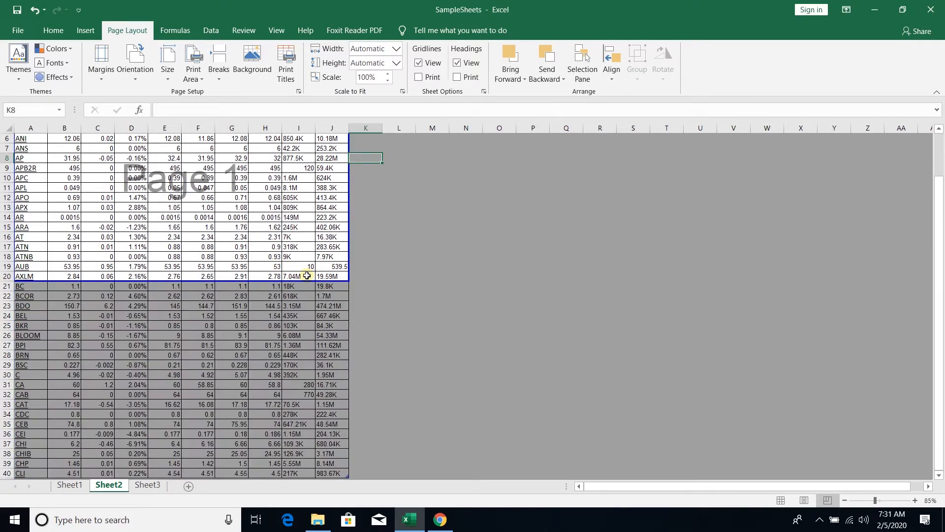
pyautogui.scroll(2, 409, 327)
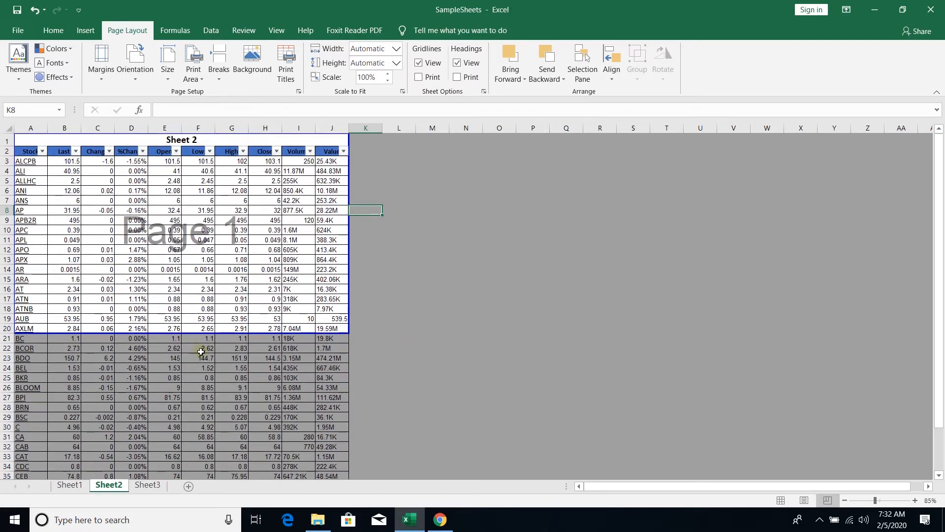
pyautogui.moveTo(237, 334); pyautogui.dragTo(261, 323)
pyautogui.scroll(-4, 284, 348)
pyautogui.scroll(4, 268, 318)
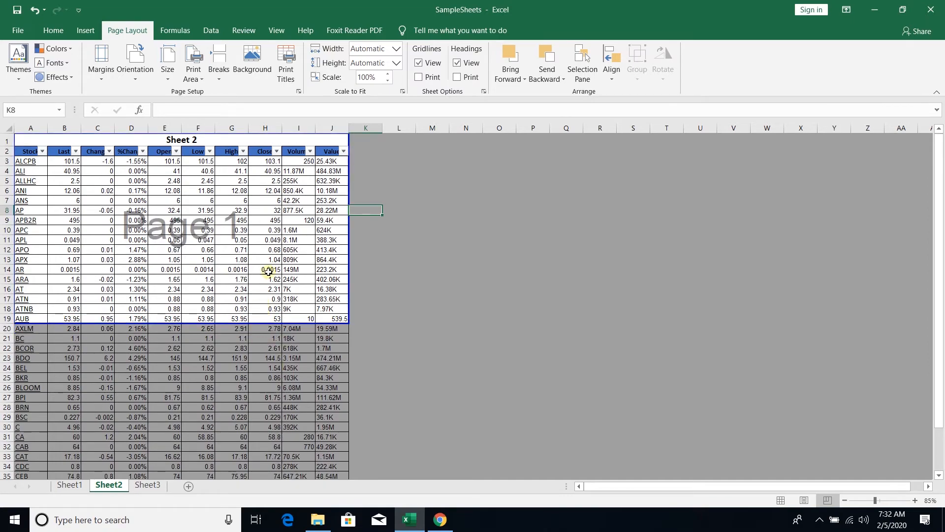
# - Scale Sheet2 to fit a width of 1 page and a height of 1 page
pyautogui.keyDown('ctrl'); pyautogui.scroll(2, 269, 271); pyautogui.keyUp('ctrl')
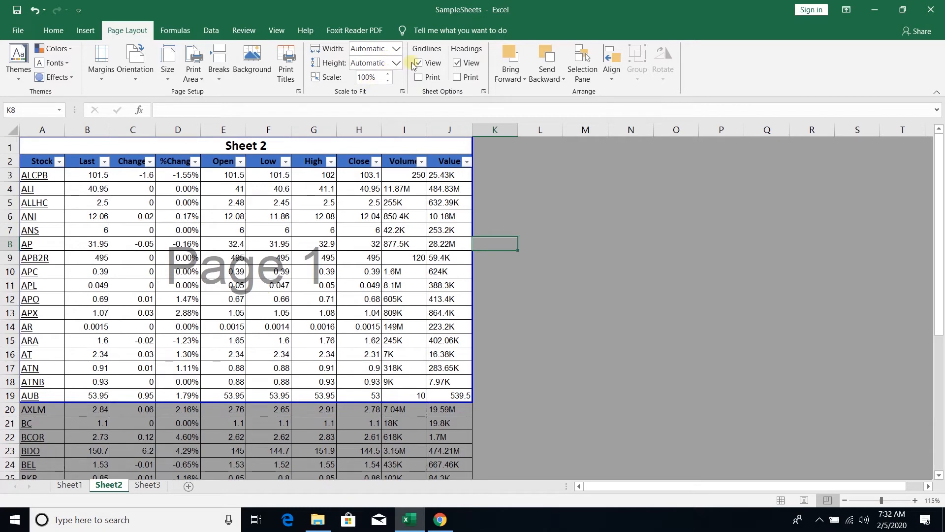
pyautogui.click(397, 48)
pyautogui.click(374, 73)
pyautogui.click(397, 63)
pyautogui.click(377, 85)
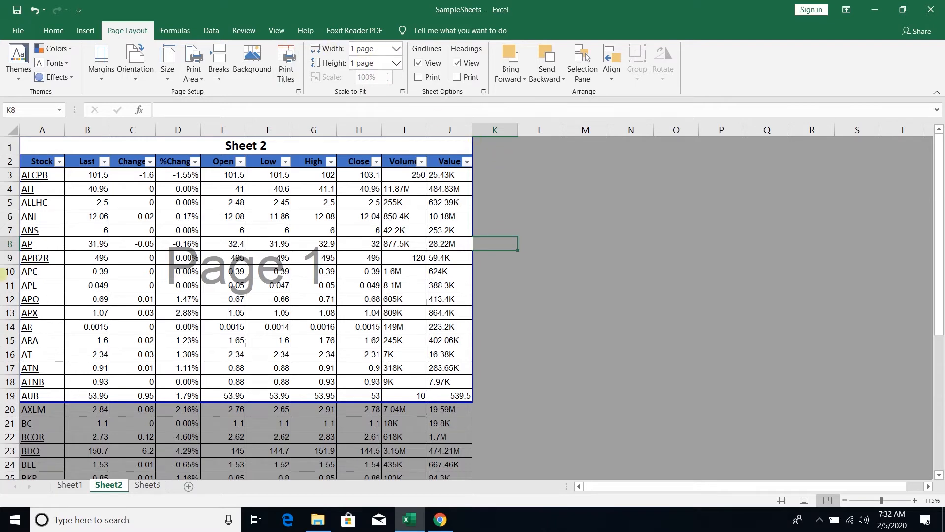
# - Scale Sheet3 to 1 page wide and 1 page high, and move its side page boundary so the print area ends at column G
pyautogui.click(139, 486)
pyautogui.scroll(5, 187, 333)
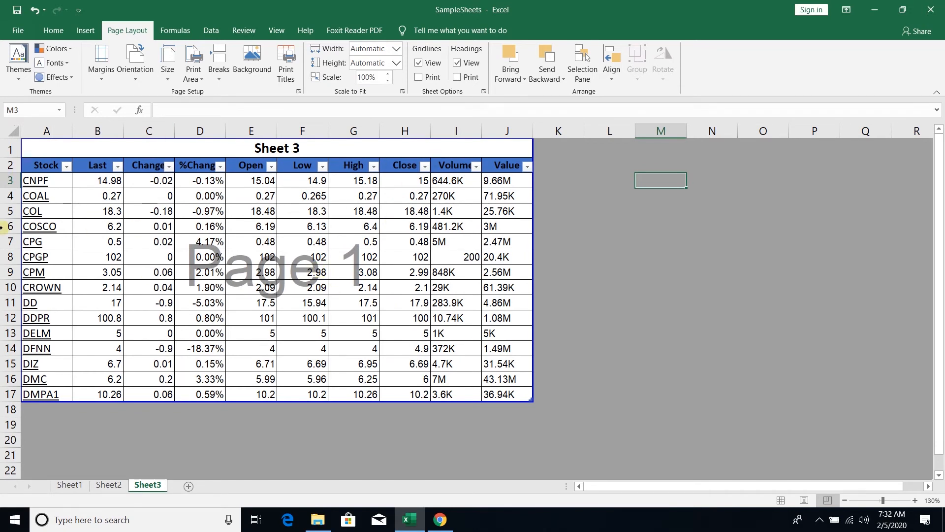
pyautogui.click(397, 48)
pyautogui.click(366, 73)
pyautogui.click(401, 63)
pyautogui.click(367, 88)
pyautogui.moveTo(535, 303); pyautogui.dragTo(379, 288)
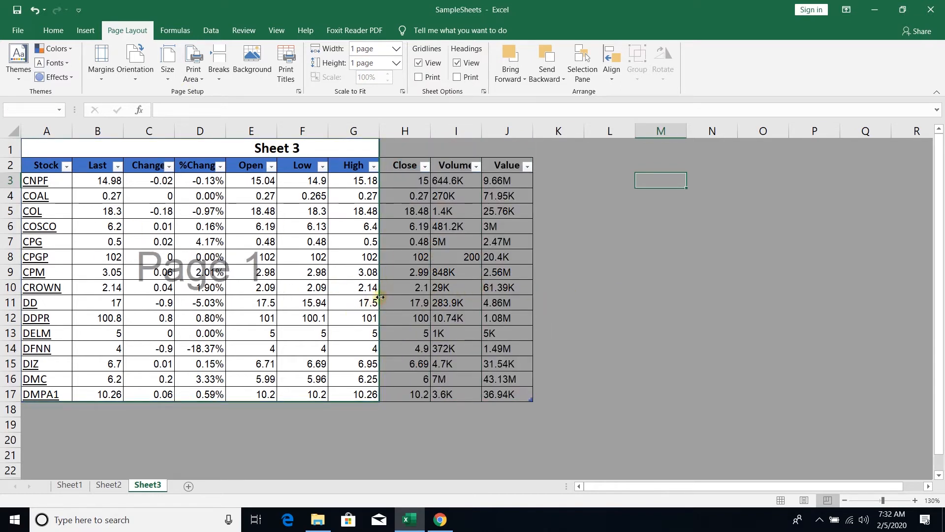
pyautogui.click(606, 321)
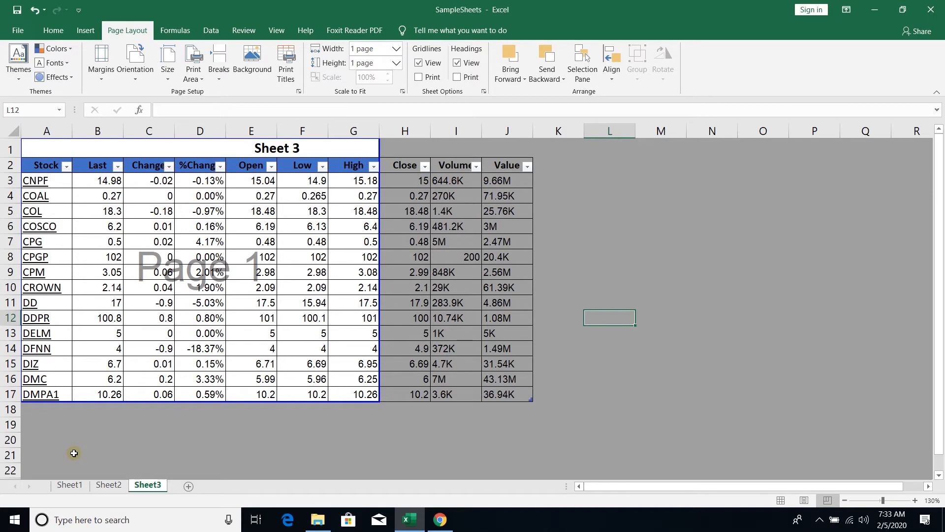
# - Group Sheet1, Sheet2 and Sheet3 so that all three are selected together
pyautogui.click(70, 484)
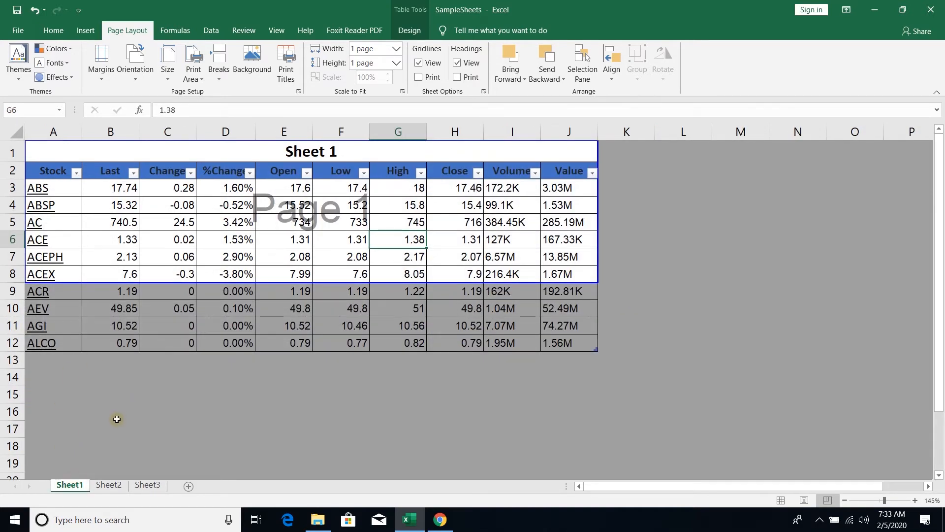
pyautogui.keyDown('ctrl'); pyautogui.click(109, 489); pyautogui.keyUp('ctrl')
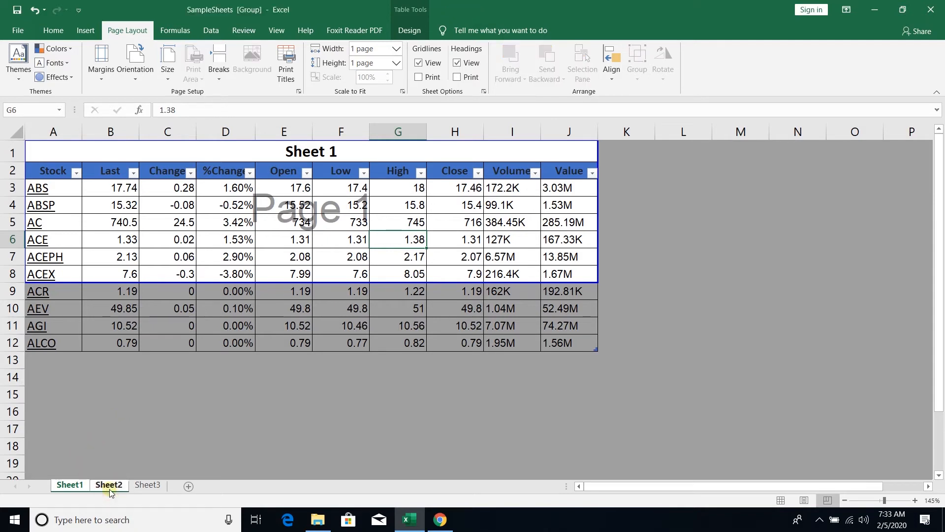
pyautogui.keyDown('ctrl'); pyautogui.click(147, 487); pyautogui.keyUp('ctrl')
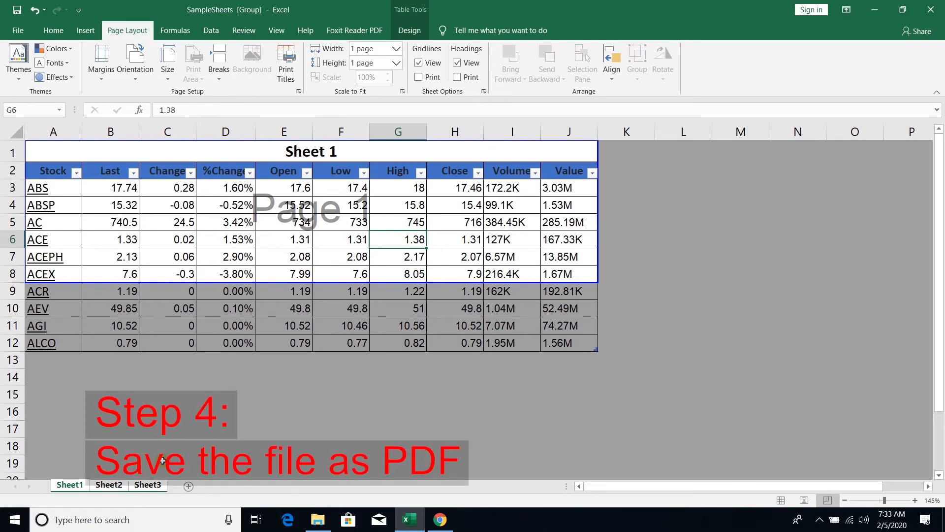
# - Save the grouped sheets as a PDF named SampleSheets in the Documents folder
pyautogui.click(18, 32)
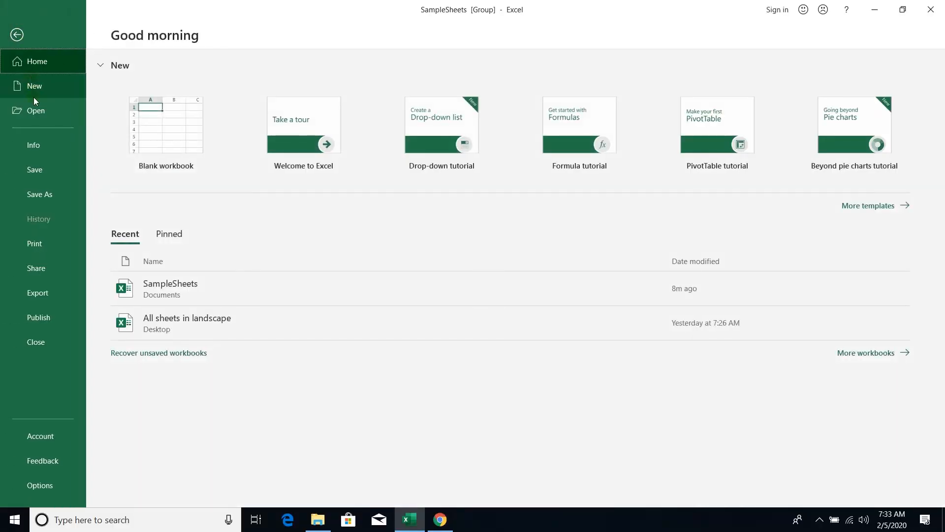
pyautogui.click(55, 197)
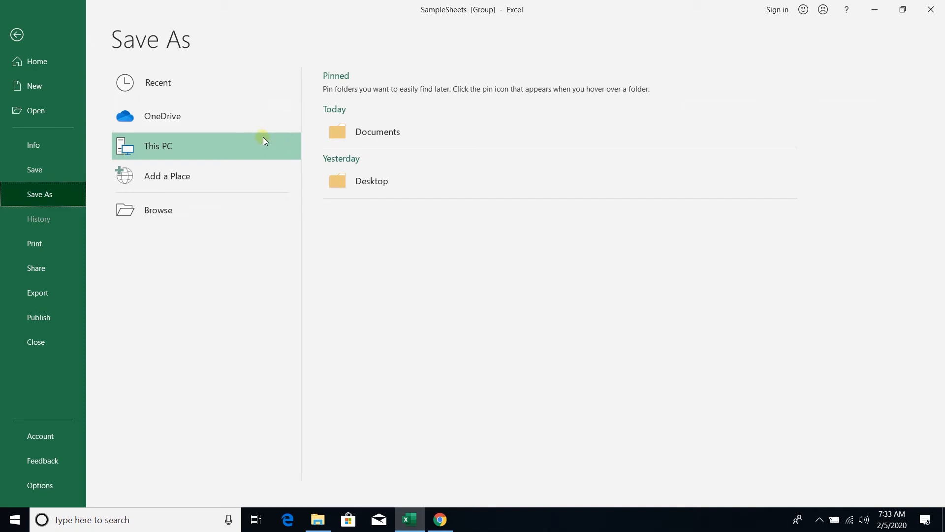
pyautogui.click(352, 140)
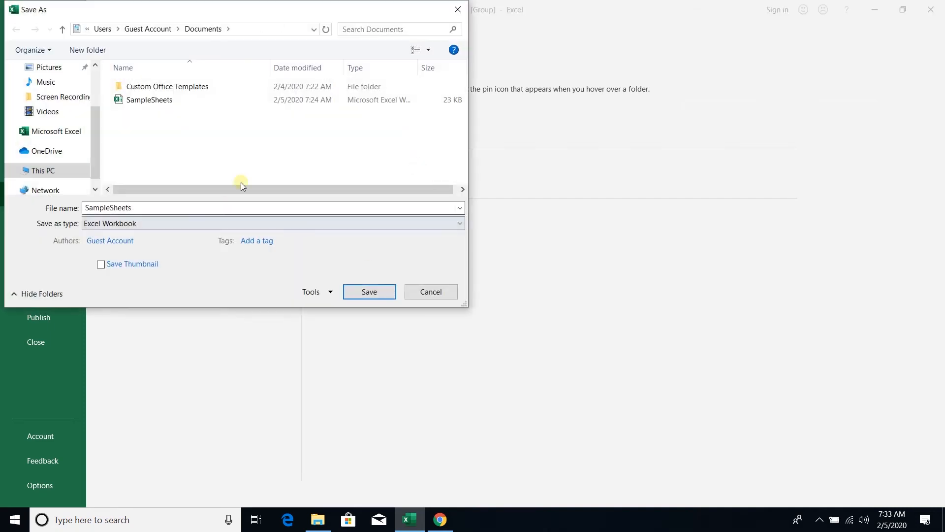
pyautogui.click(173, 224)
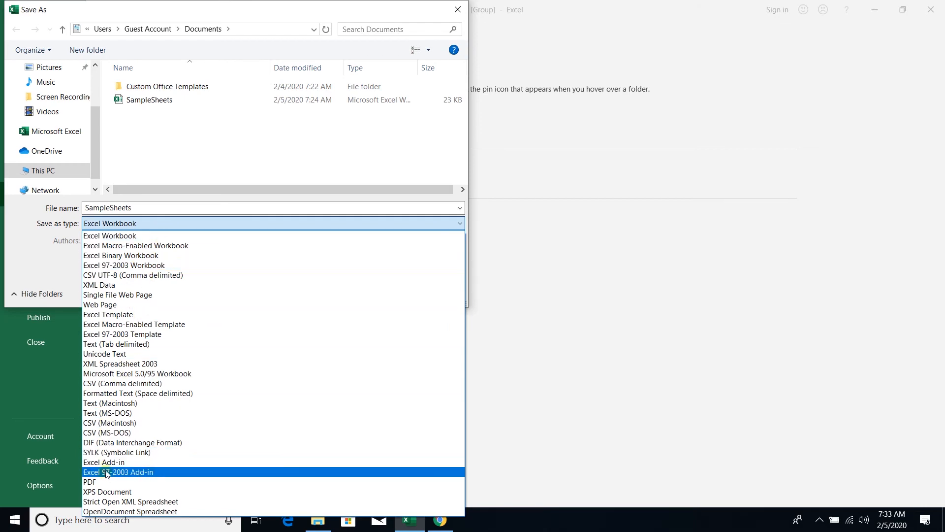
pyautogui.click(104, 482)
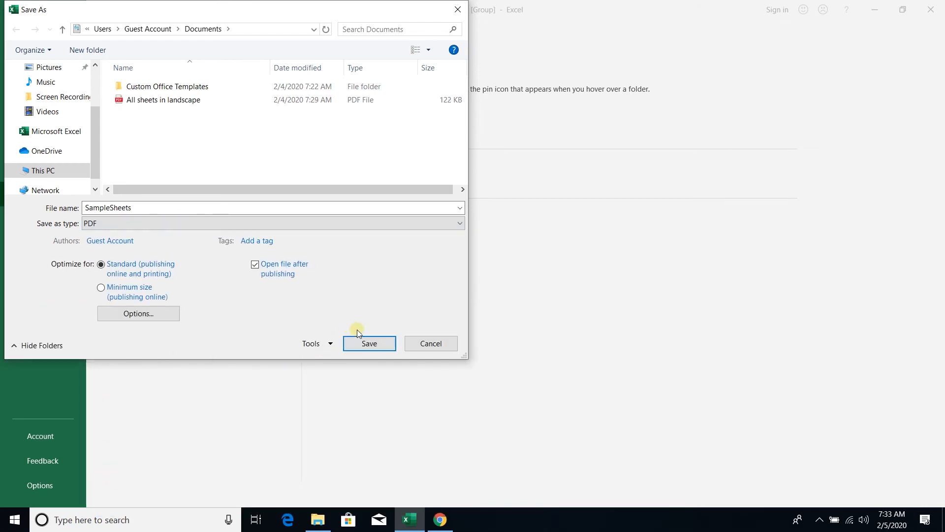
pyautogui.click(368, 344)
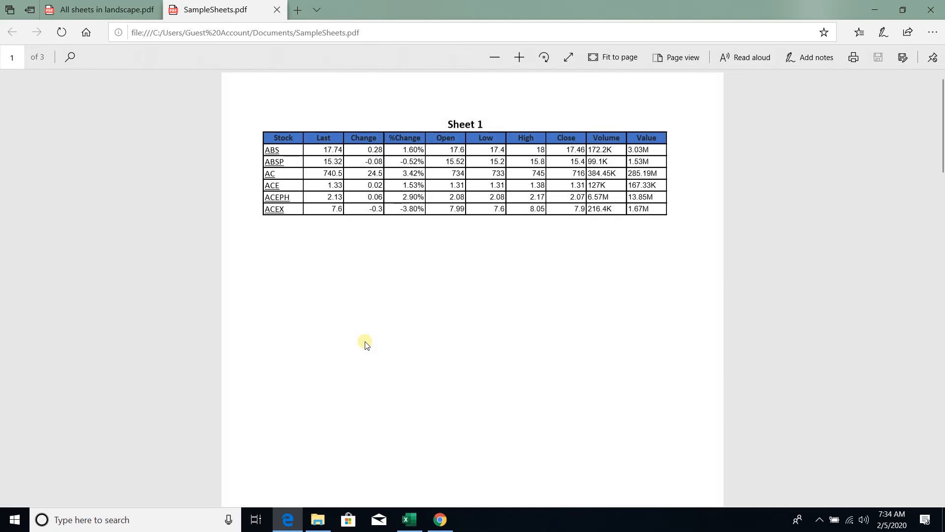
# - Check the Sheet 1, Sheet 2 and Sheet 3 pages of the exported SampleSheets PDF, and return to the Excel workbook
pyautogui.scroll(-7, 507, 299)
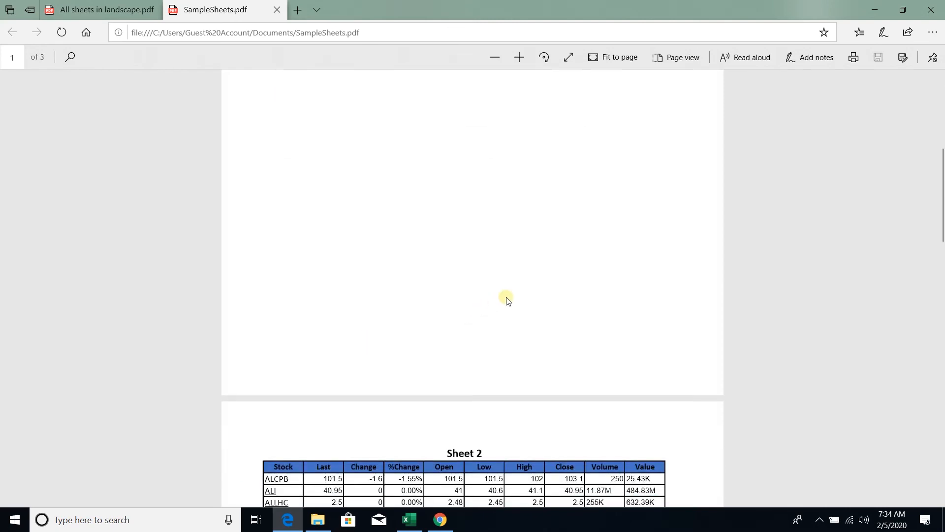
pyautogui.scroll(-9, 508, 297)
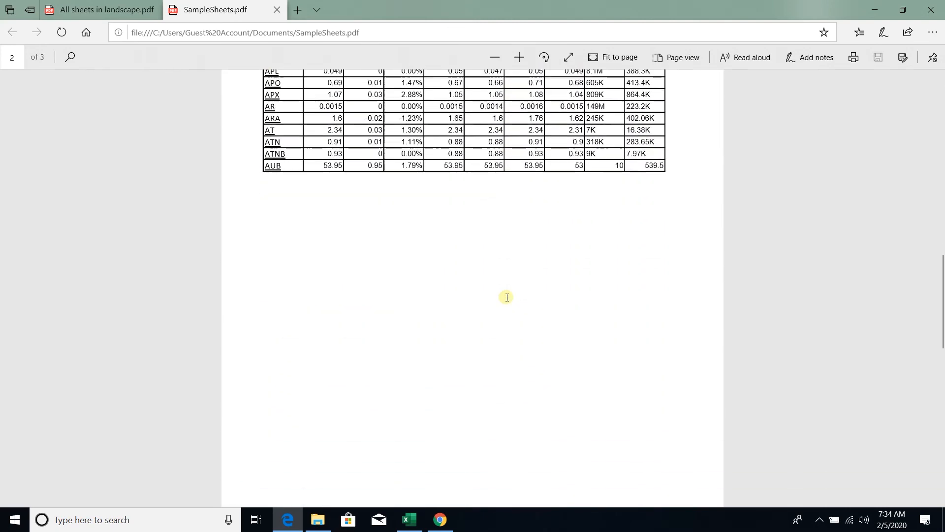
pyautogui.scroll(-5, 507, 299)
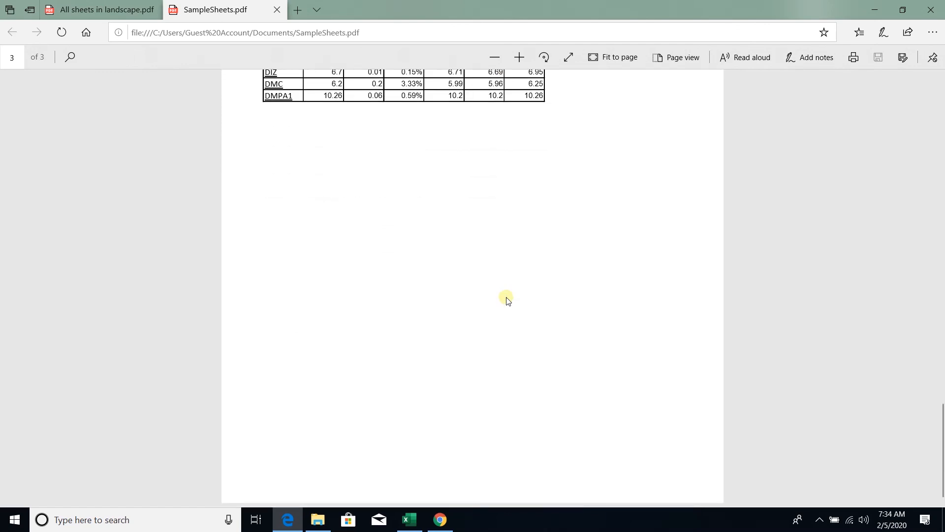
pyautogui.scroll(8, 506, 298)
pyautogui.scroll(15, 507, 300)
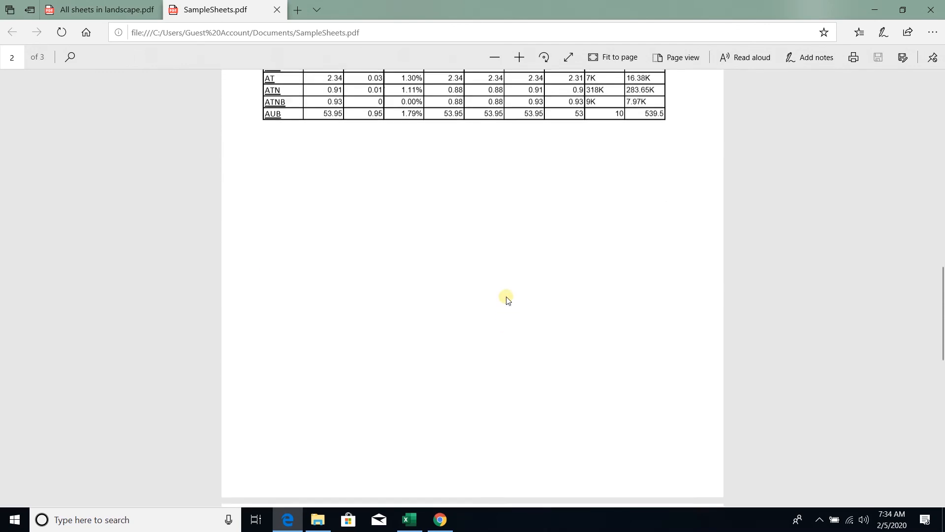
pyautogui.scroll(-2, 507, 299)
pyautogui.scroll(1, 507, 299)
pyautogui.scroll(-5, 507, 299)
pyautogui.scroll(-15, 507, 299)
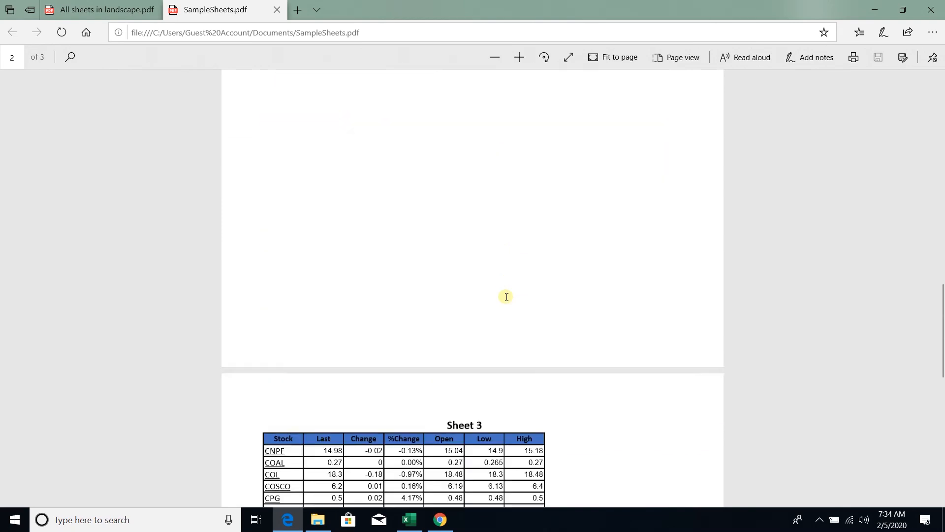
pyautogui.scroll(5, 506, 297)
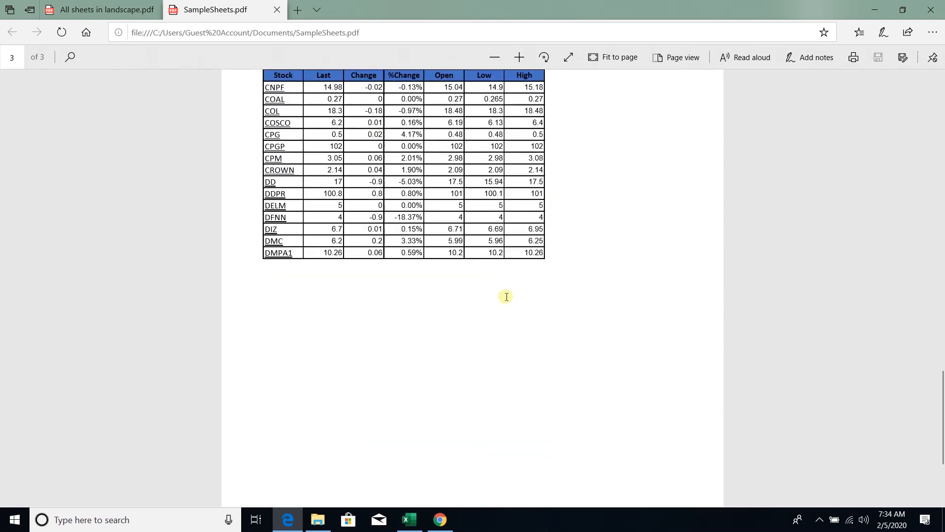
pyautogui.click(420, 526)
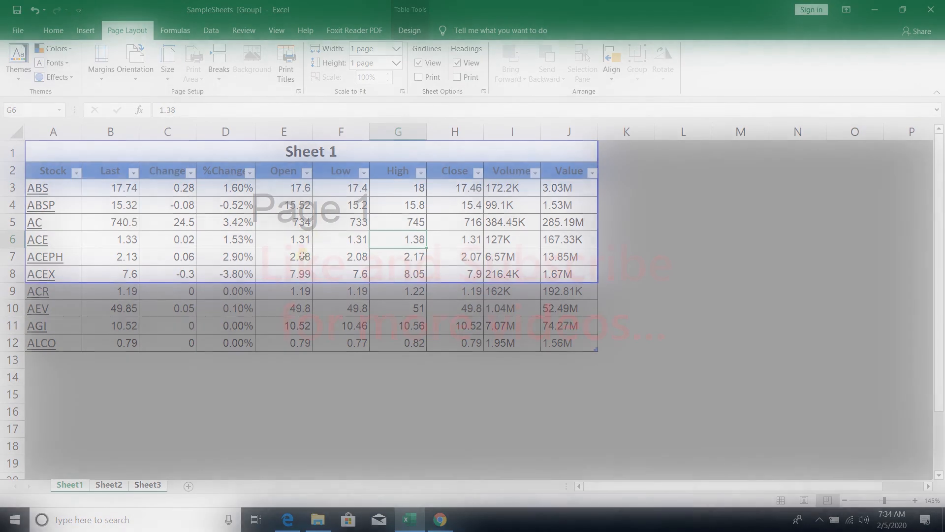